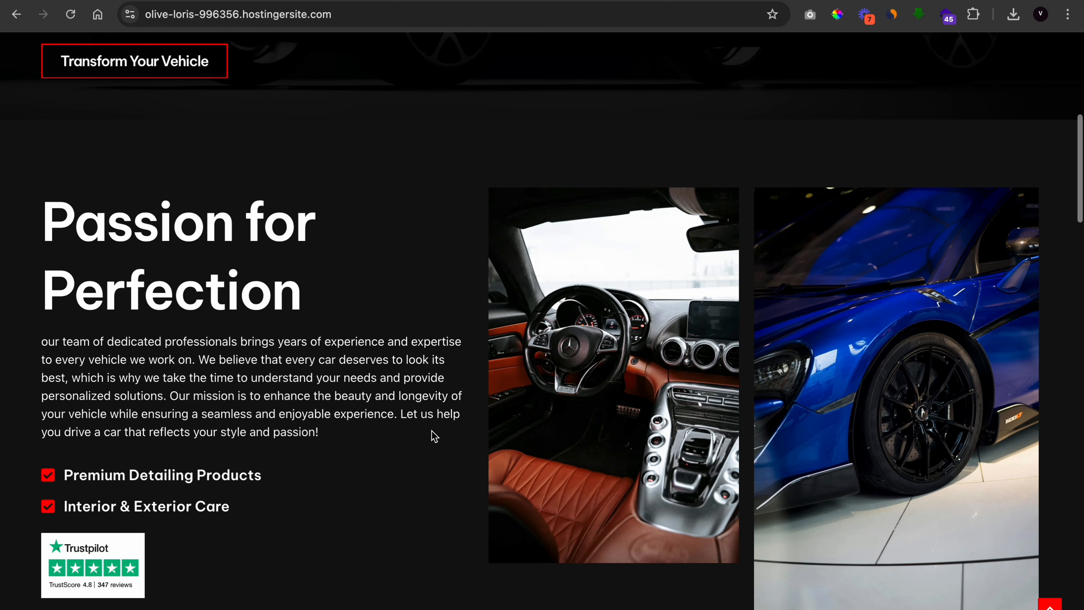
# - Look through the finished car detailing homepage, from the Passion for Perfection section to the appointment booking form and FAQ
pyautogui.scroll(-2, 435, 436)
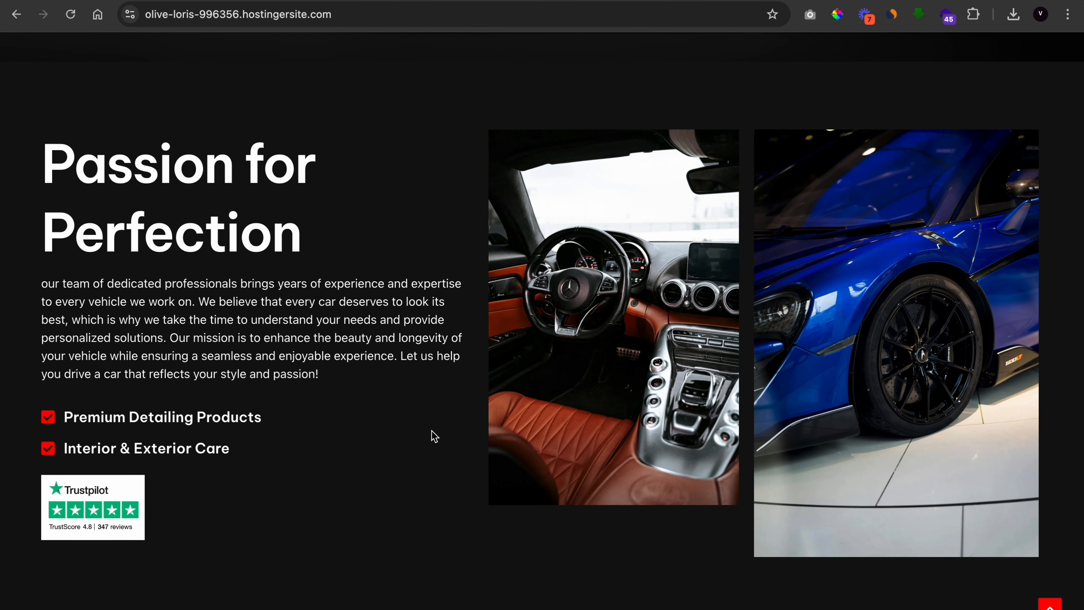
pyautogui.scroll(-10, 433, 434)
pyautogui.scroll(-15, 432, 435)
pyautogui.scroll(-20, 432, 431)
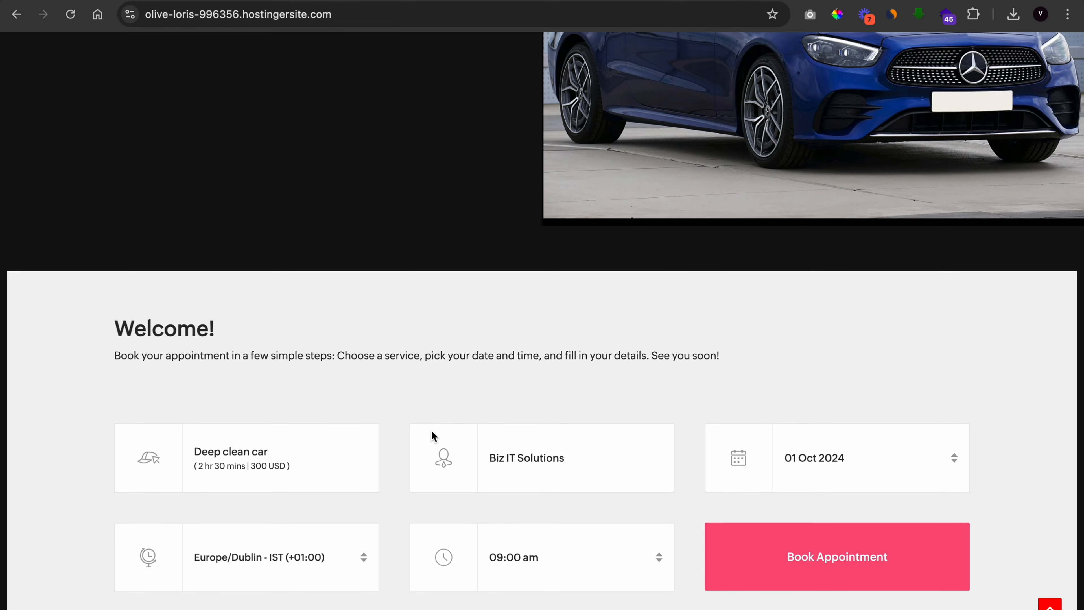
pyautogui.scroll(-8, 431, 429)
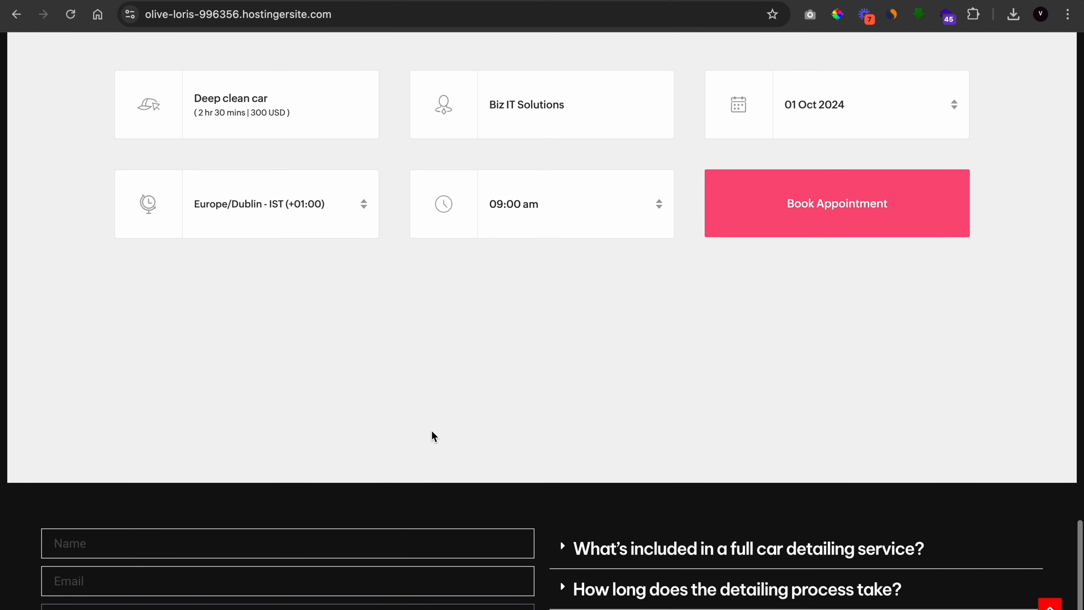
pyautogui.scroll(10, 432, 432)
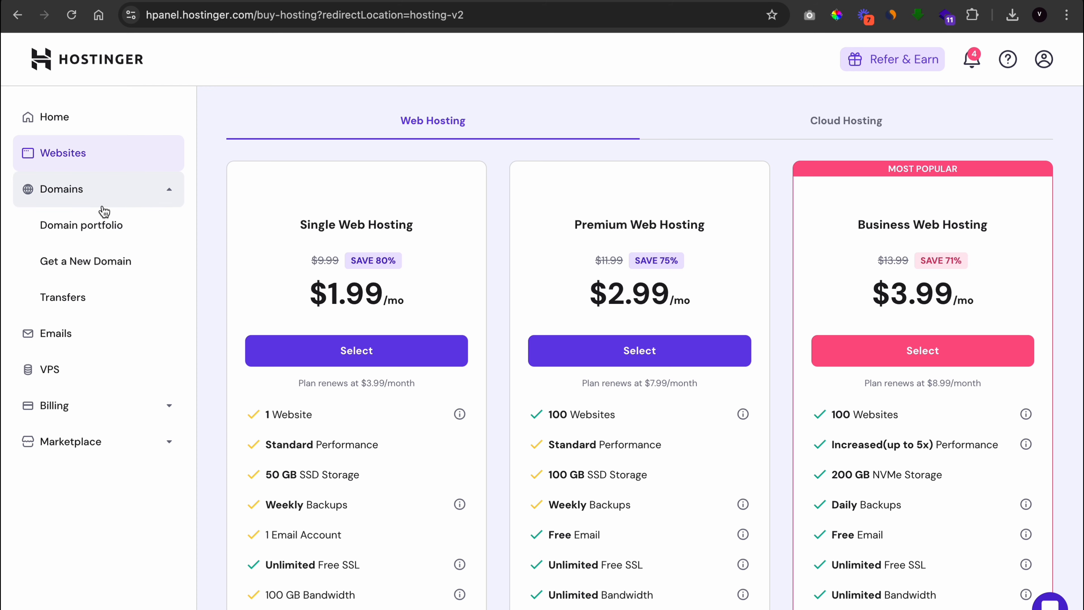
# - Start adding a new WordPress website to the Business Web Hosting plan in the hosting account's websites list
pyautogui.click(123, 160)
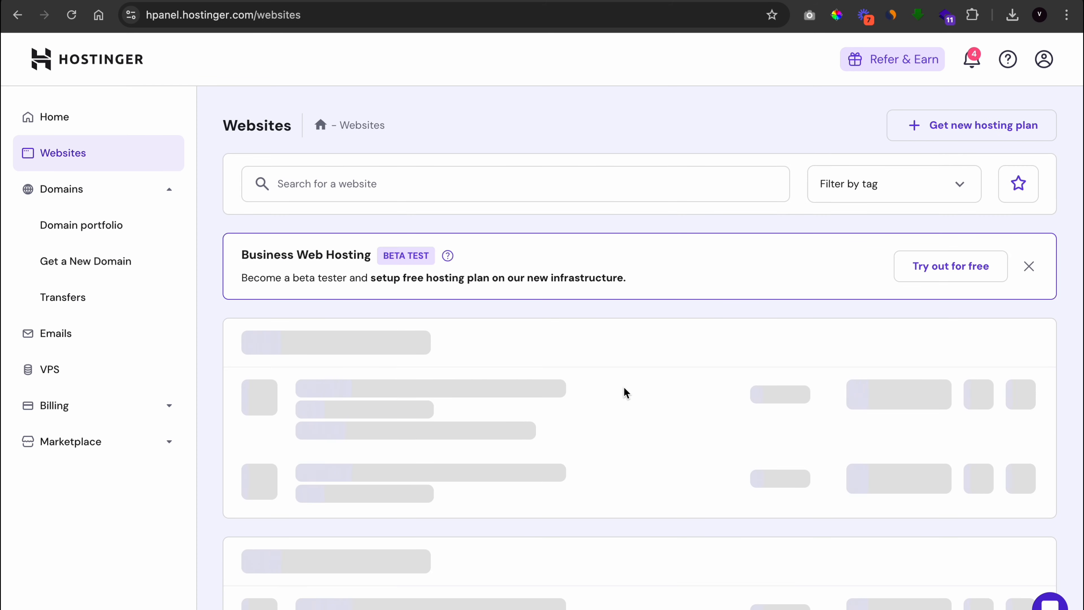
pyautogui.scroll(-1, 848, 451)
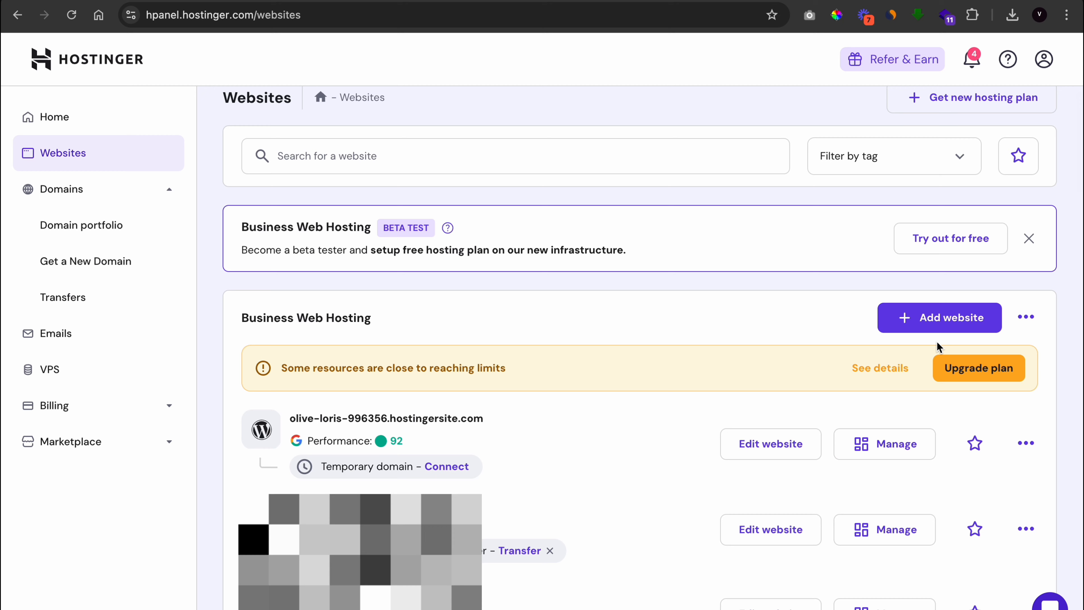
pyautogui.click(917, 329)
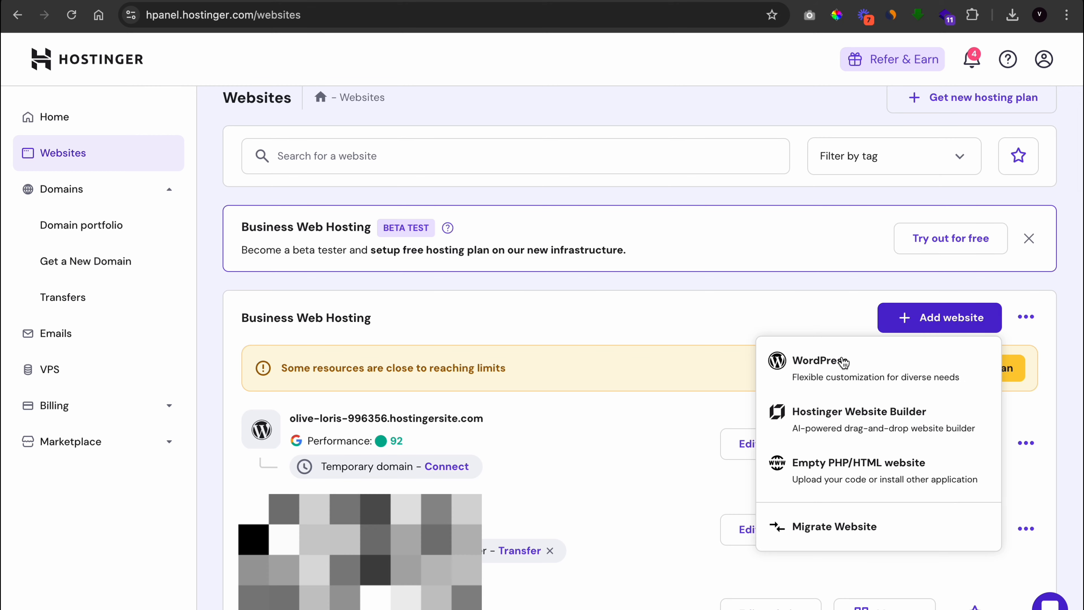
pyautogui.click(828, 368)
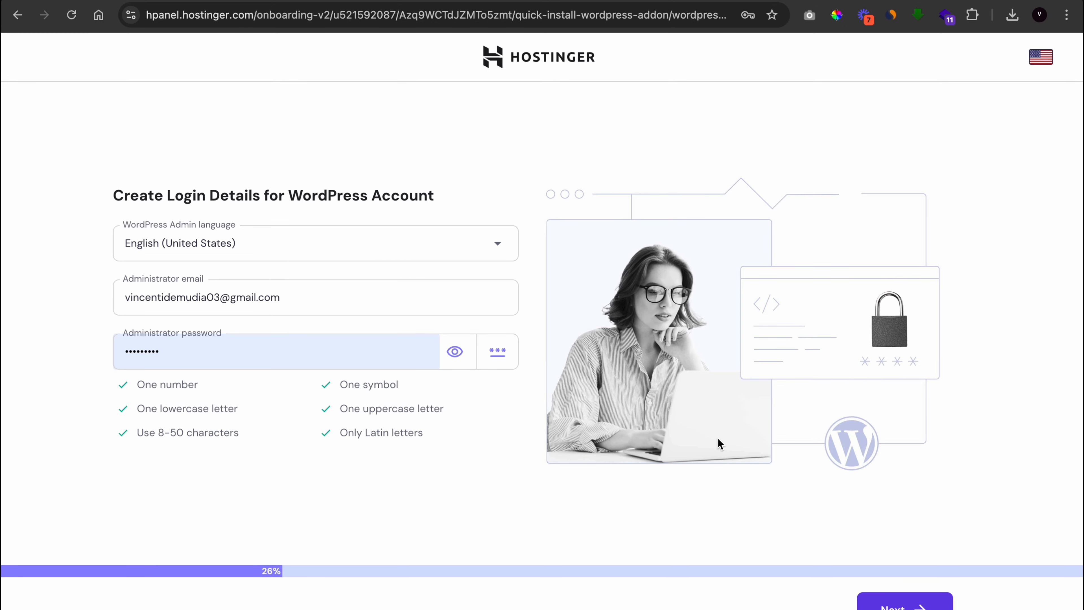
# - Accept the WordPress login details, choose Business and services, and create a blank site on a temporary domain
pyautogui.click(895, 606)
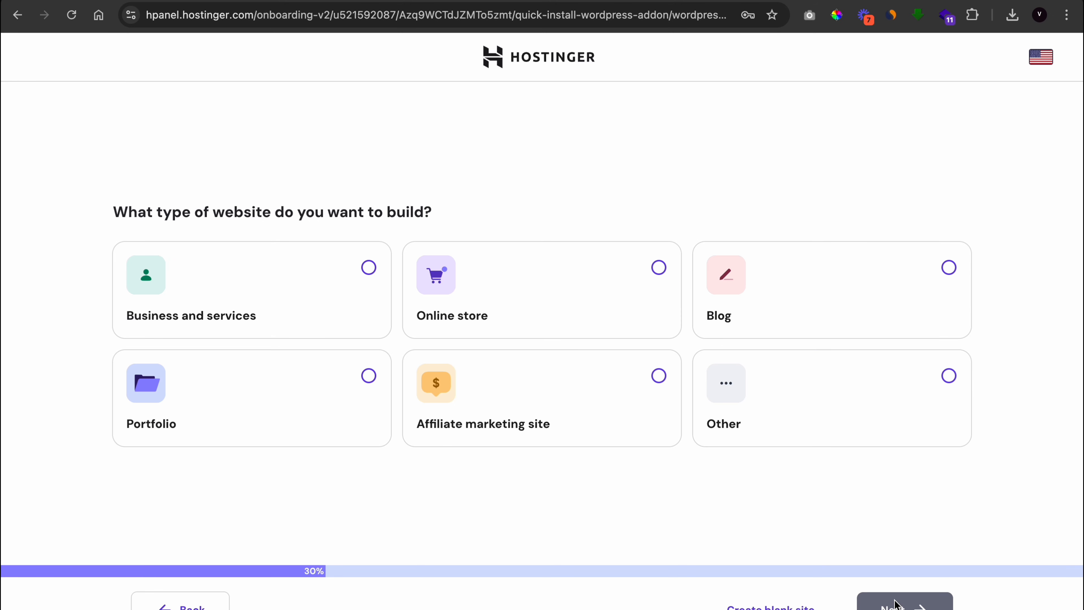
pyautogui.click(316, 318)
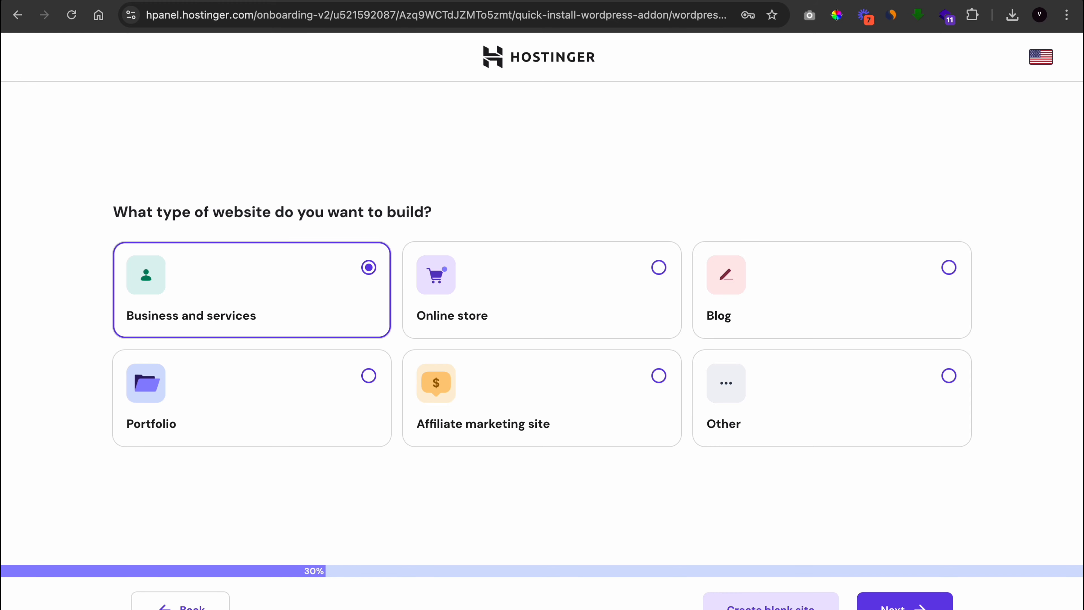
pyautogui.click(771, 606)
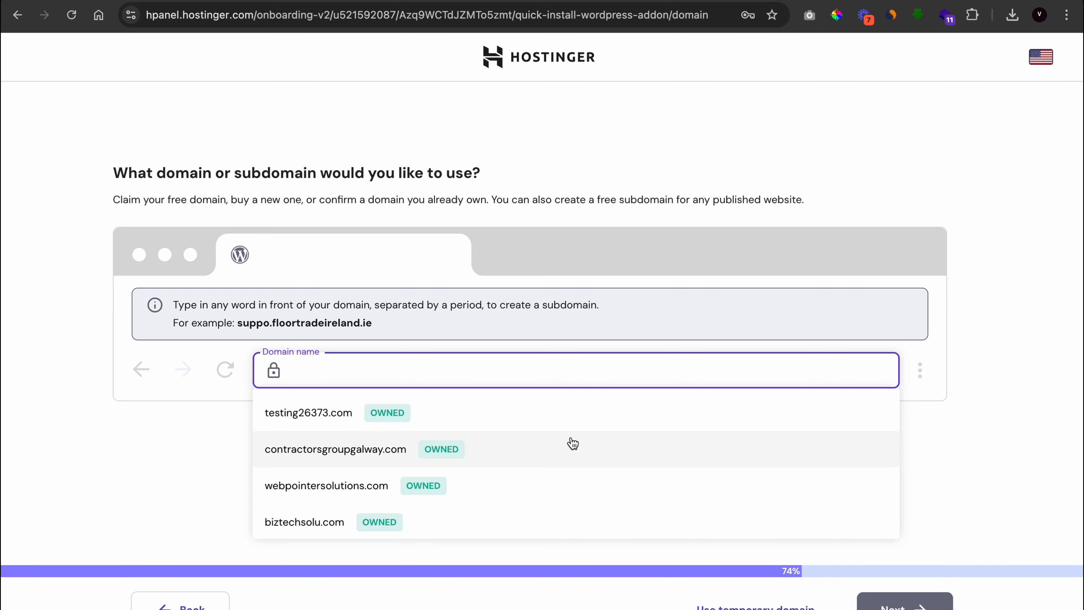
pyautogui.click(756, 604)
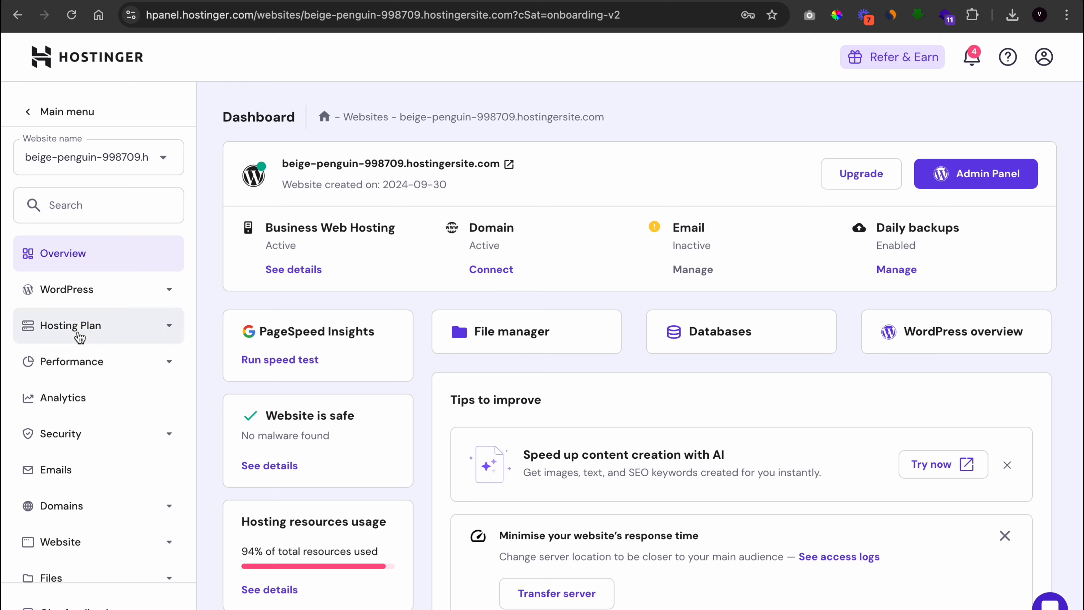
pyautogui.scroll(-3, 112, 467)
pyautogui.click(166, 540)
pyautogui.scroll(-3, 103, 539)
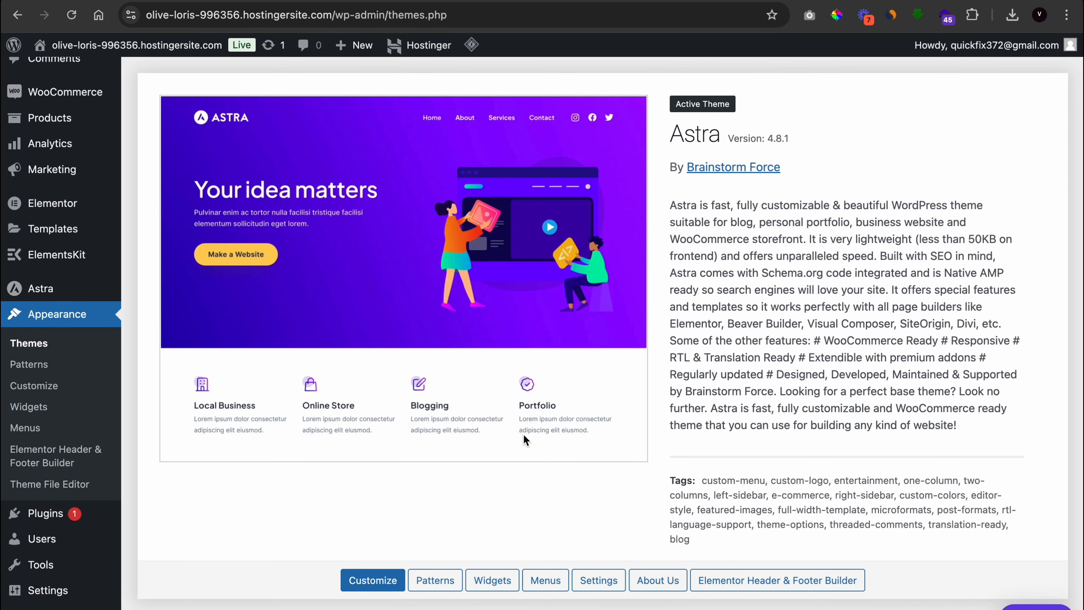
pyautogui.scroll(1, 523, 435)
pyautogui.scroll(-2, 523, 436)
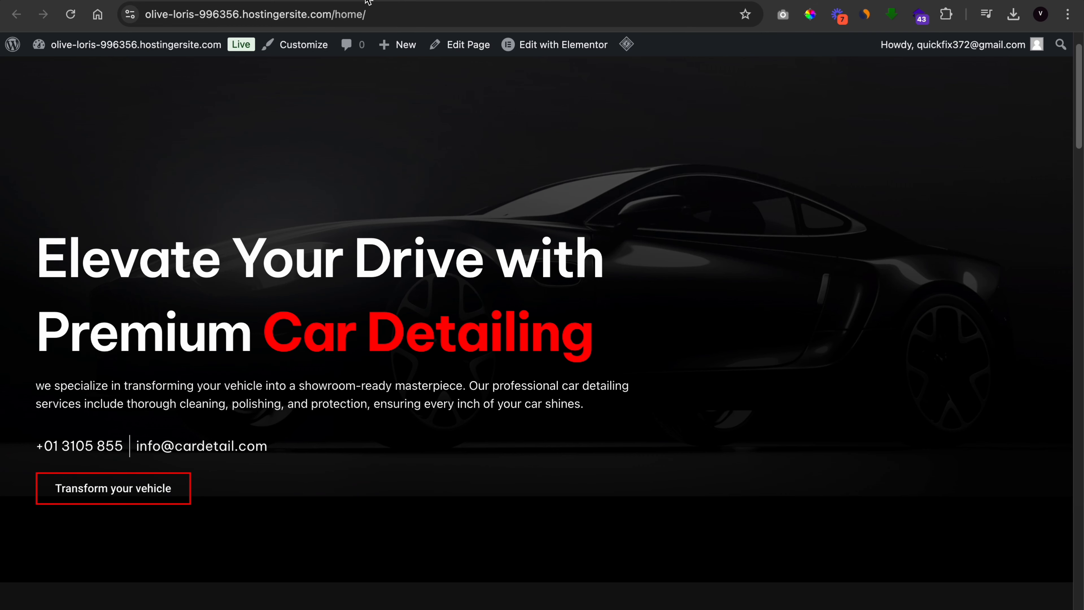
pyautogui.scroll(-3, 378, 398)
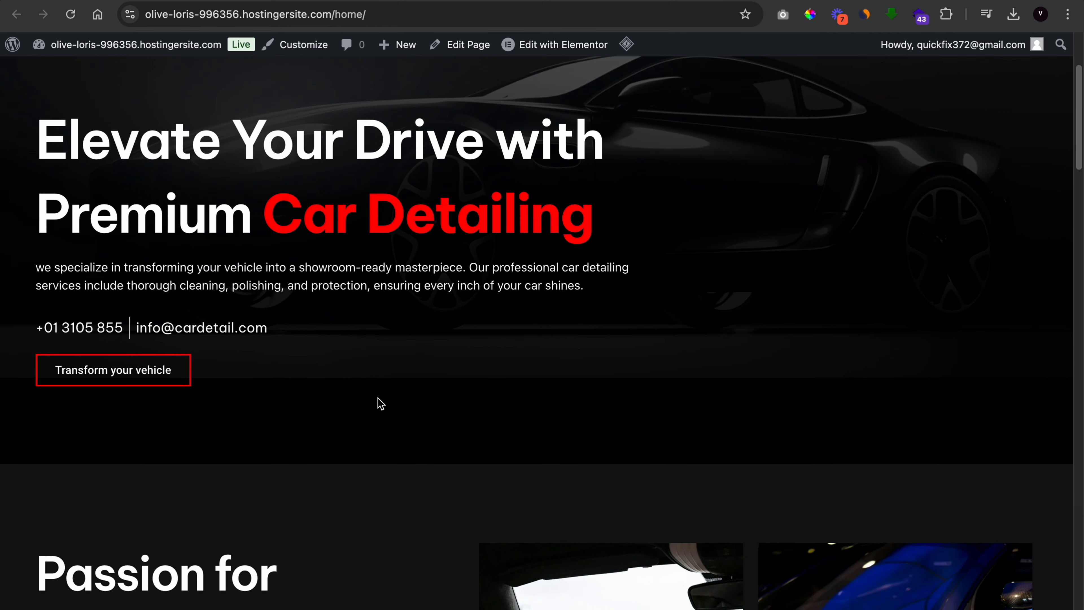
pyautogui.scroll(1, 380, 404)
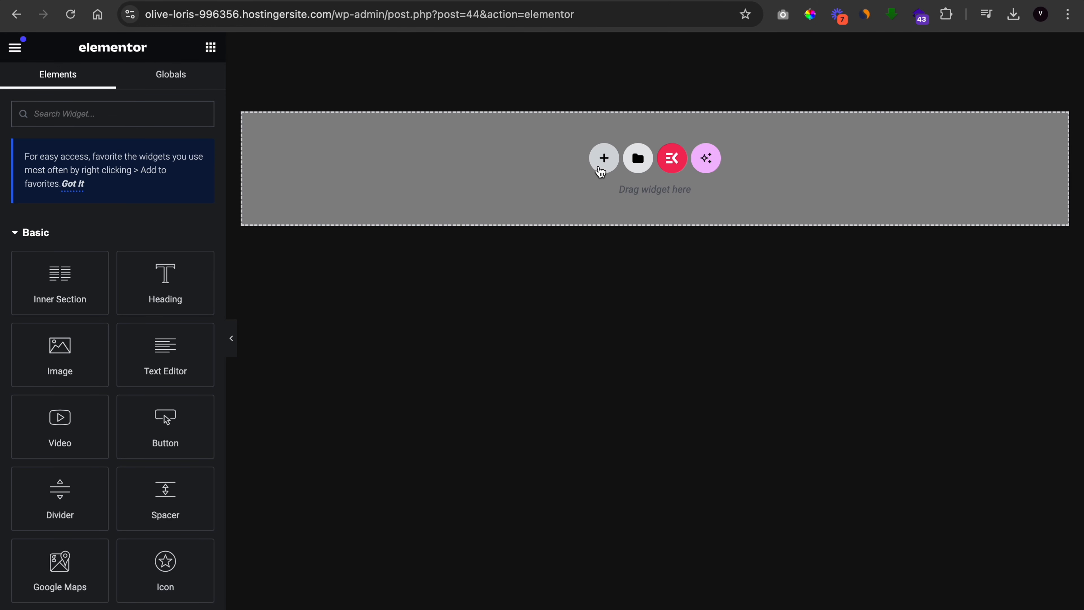
# - Add a section with two equal columns to the empty page and set its content width to Full Width
pyautogui.click(603, 169)
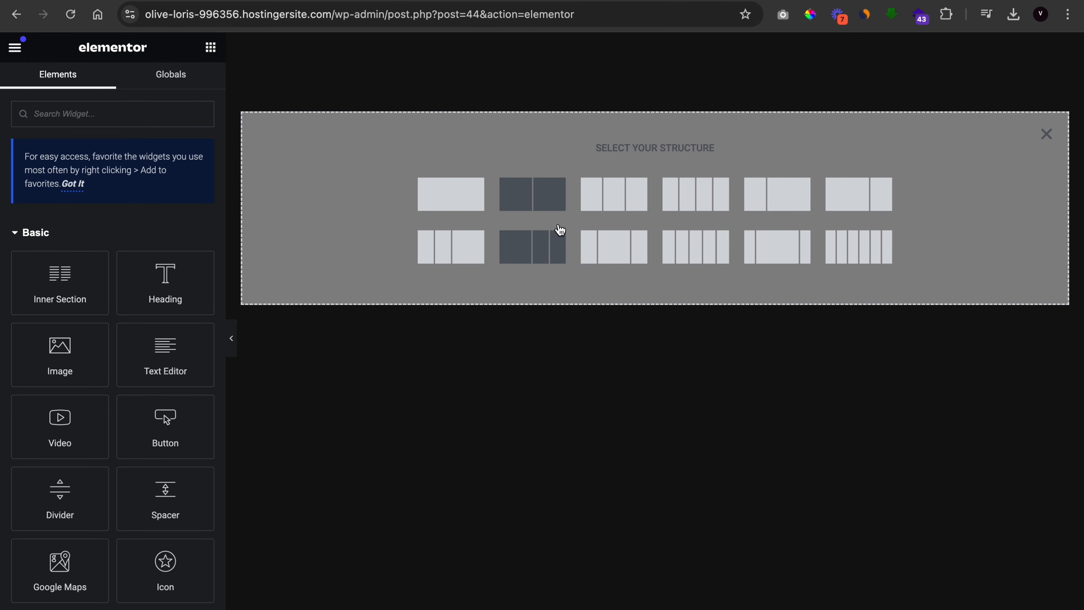
pyautogui.click(541, 208)
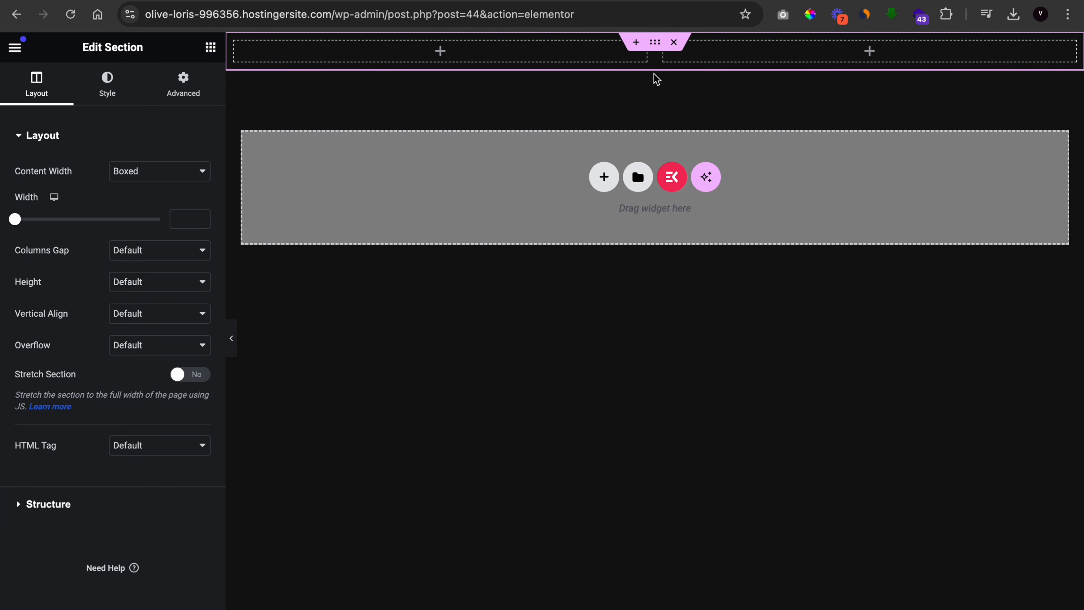
pyautogui.click(160, 171)
pyautogui.click(141, 187)
# - Switch the section's height to Min Height and set the minimum height to 676 px
pyautogui.click(132, 234)
pyautogui.click(131, 270)
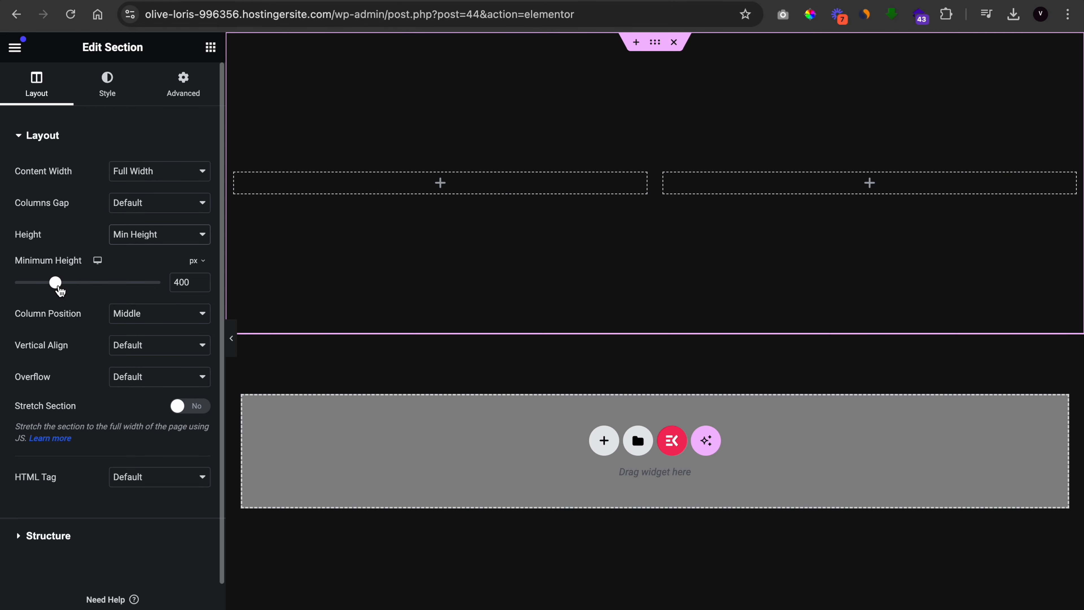
pyautogui.moveTo(60, 291); pyautogui.dragTo(87, 295)
pyautogui.doubleClick(171, 281)
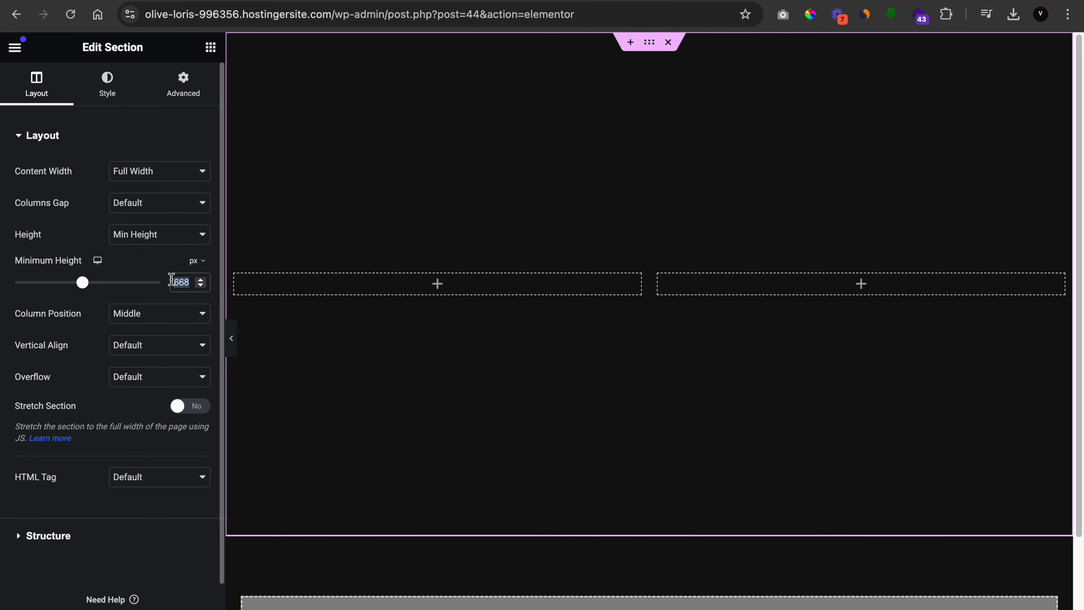
pyautogui.write('676')
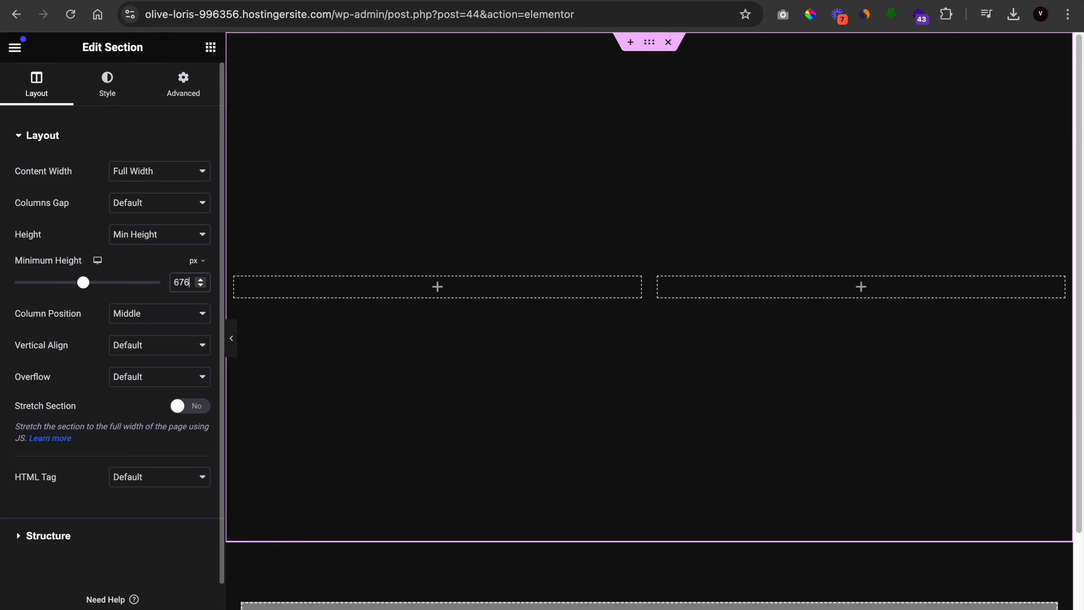
# - Change the section's content width to Boxed and set its width to 1350
pyautogui.click(157, 173)
pyautogui.click(143, 154)
pyautogui.click(183, 222)
pyautogui.write('13')
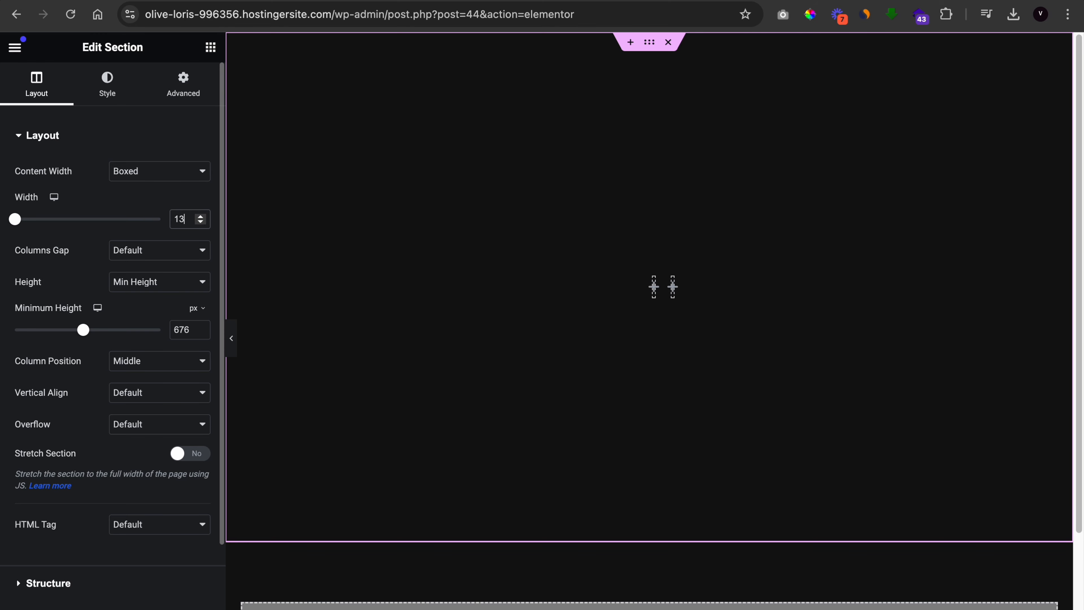
pyautogui.write('50')
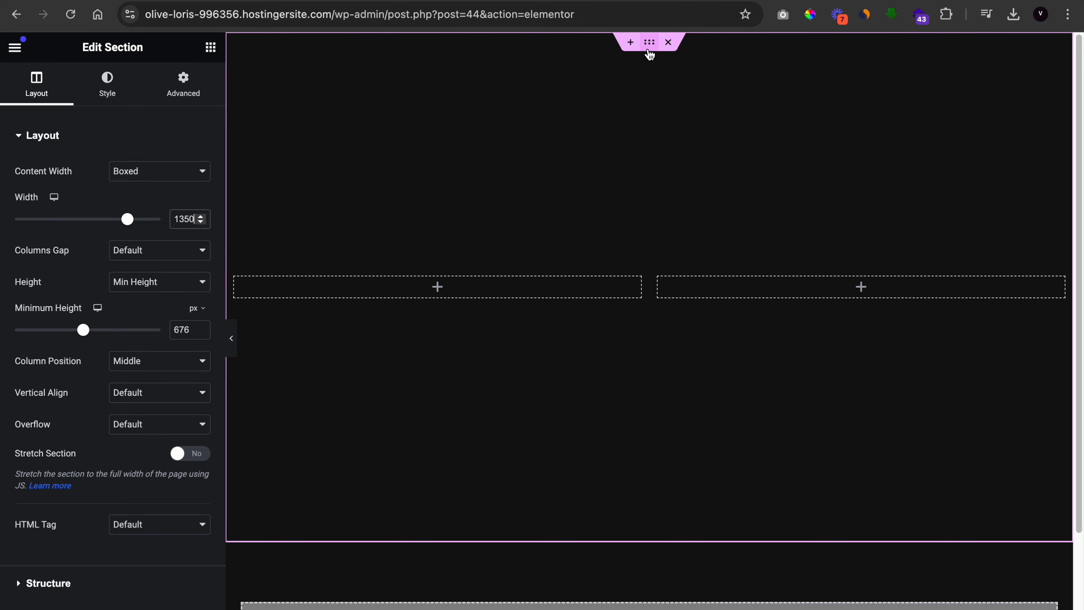
# - Give the section a classic background using the hero-banner-.png image of the black car from the media library
pyautogui.click(133, 89)
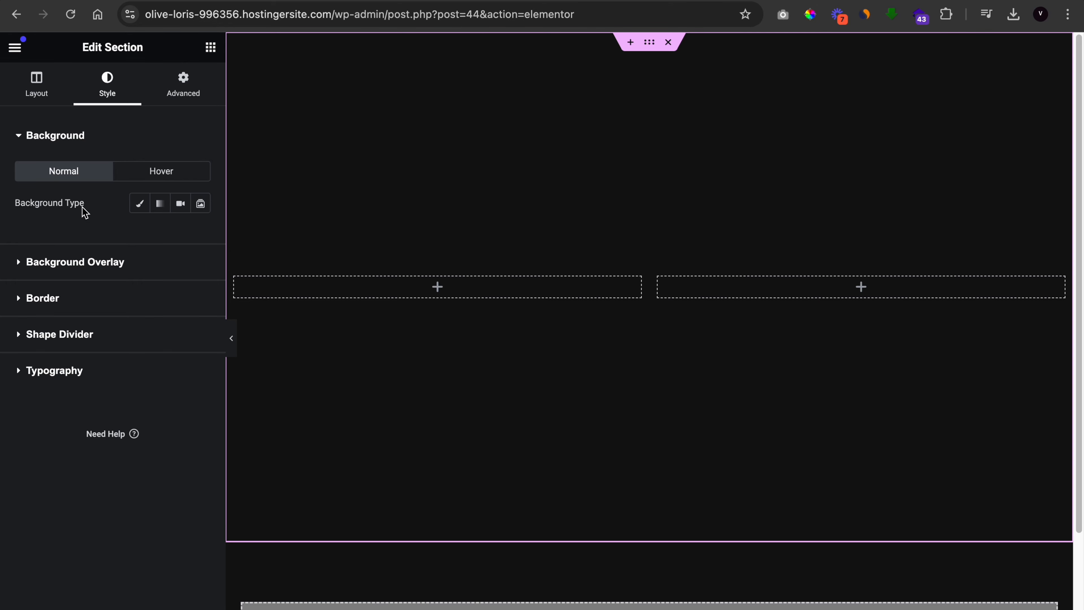
pyautogui.click(142, 202)
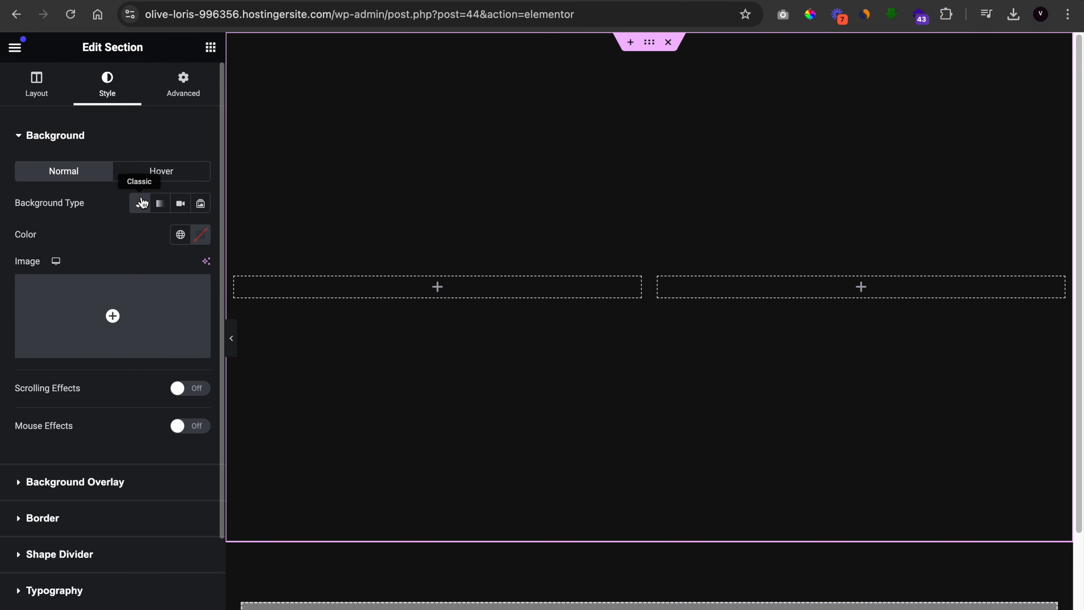
pyautogui.click(112, 328)
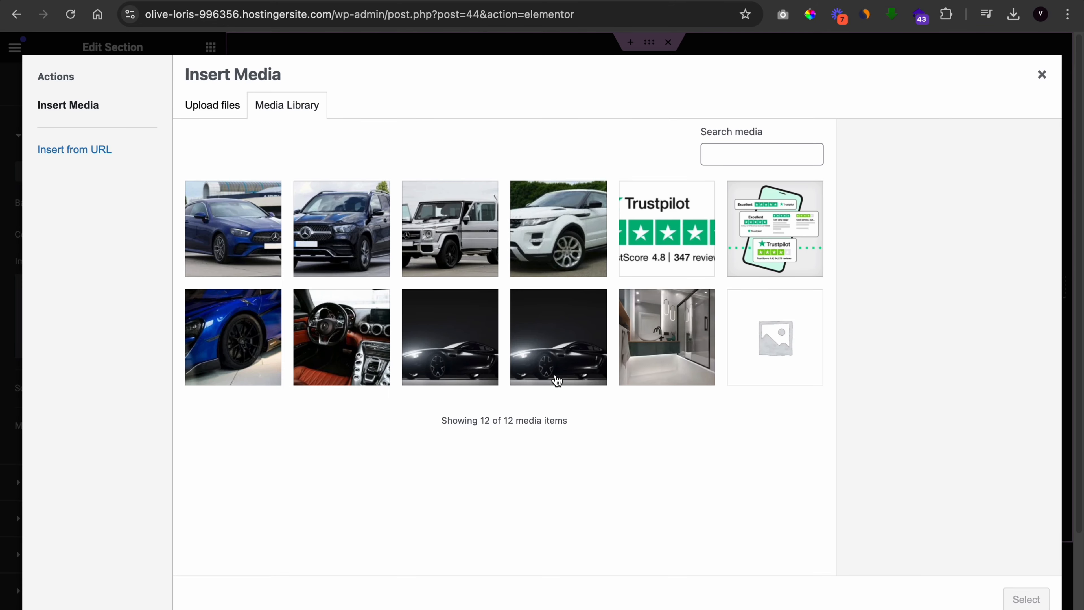
pyautogui.click(474, 367)
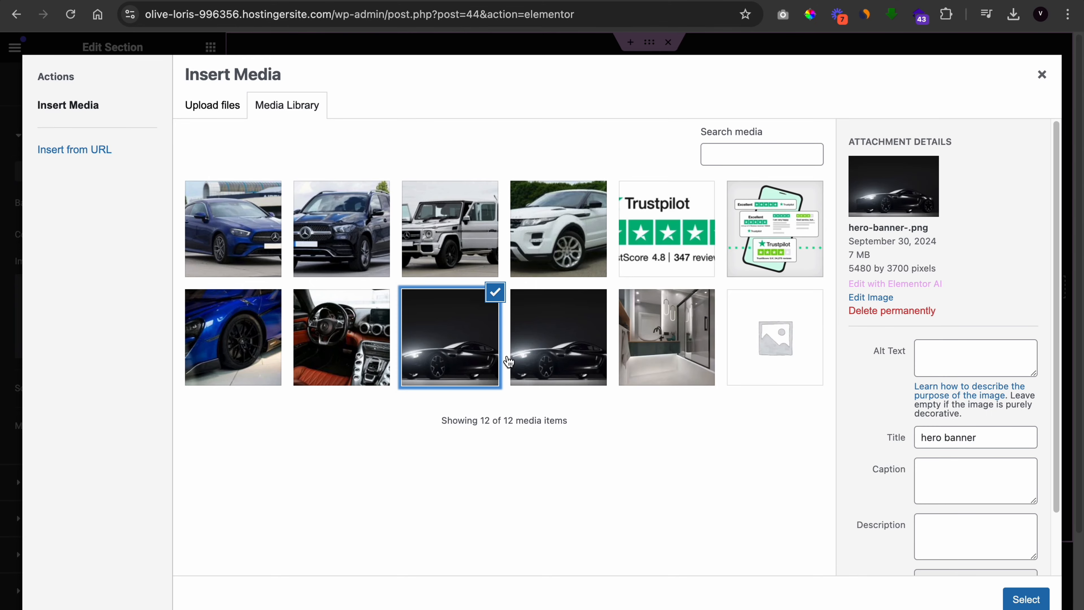
pyautogui.click(1024, 598)
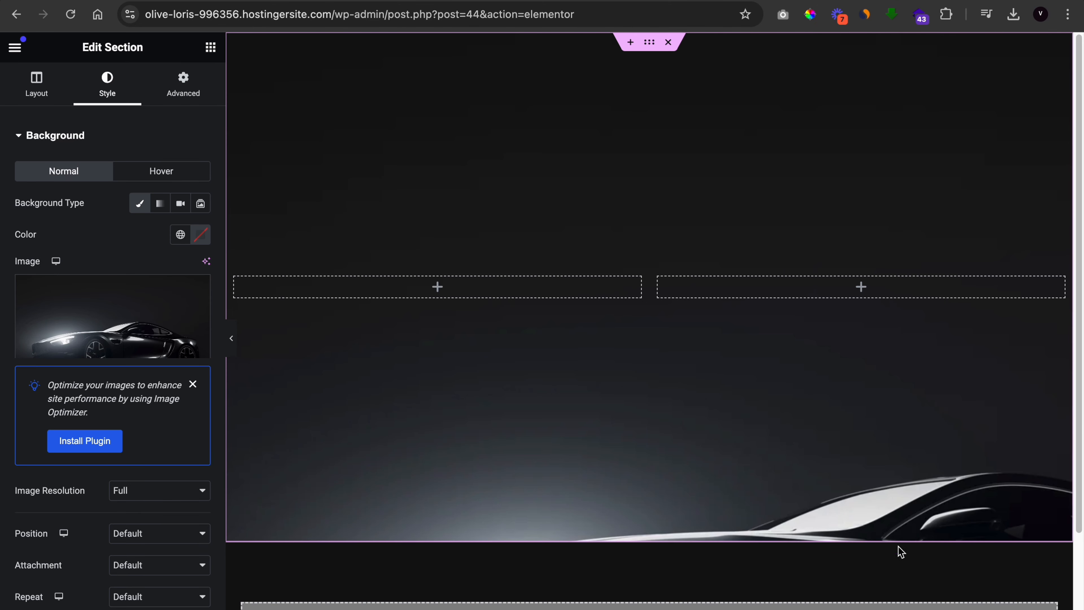
# - Set the display size of the section's background image to Cover
pyautogui.scroll(-2, 813, 479)
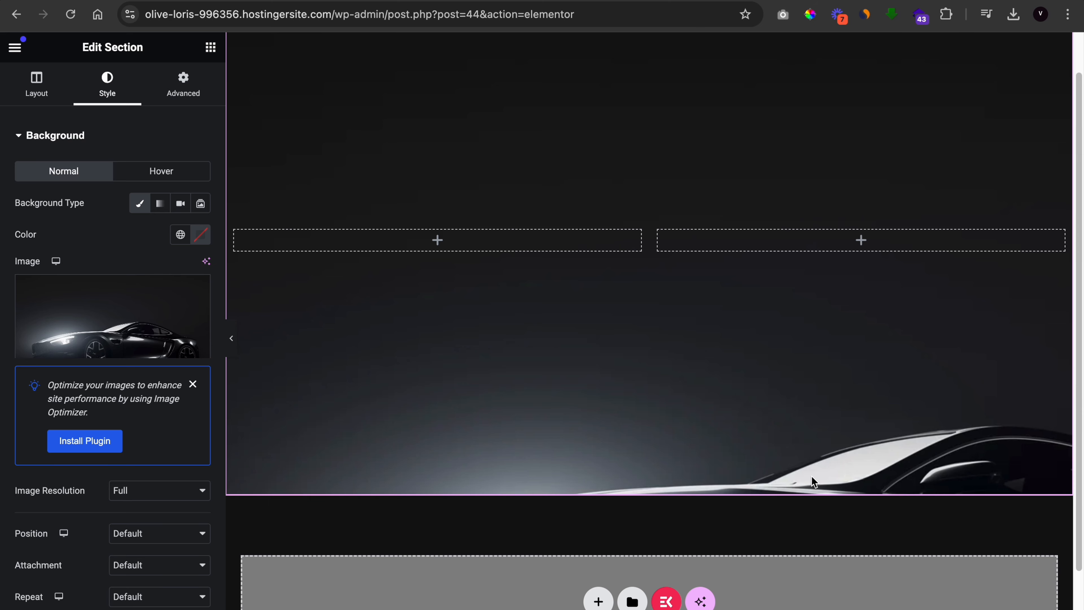
pyautogui.scroll(-4, 141, 449)
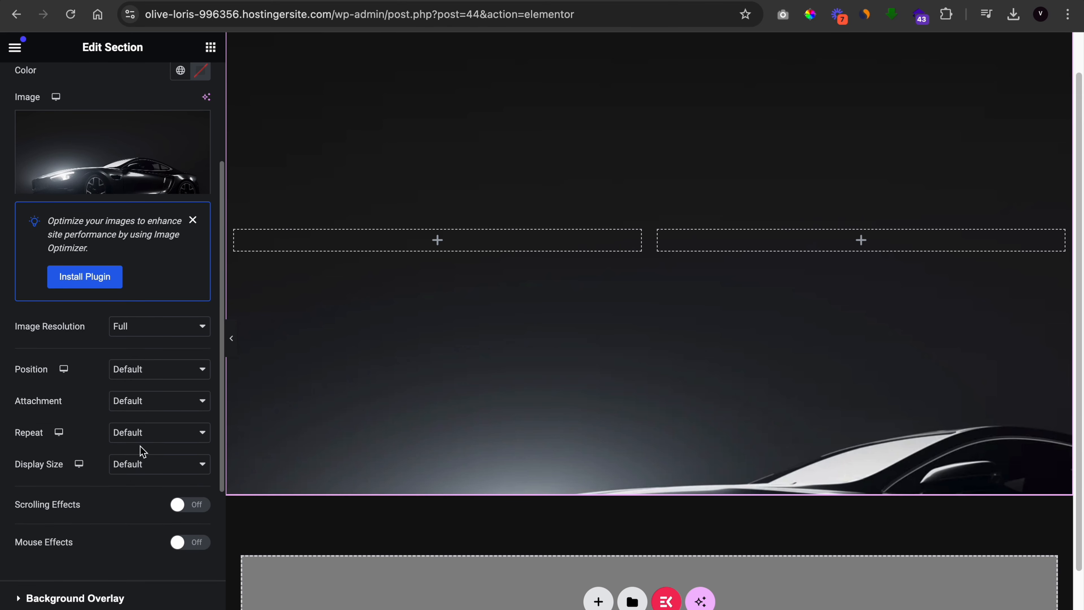
pyautogui.click(134, 466)
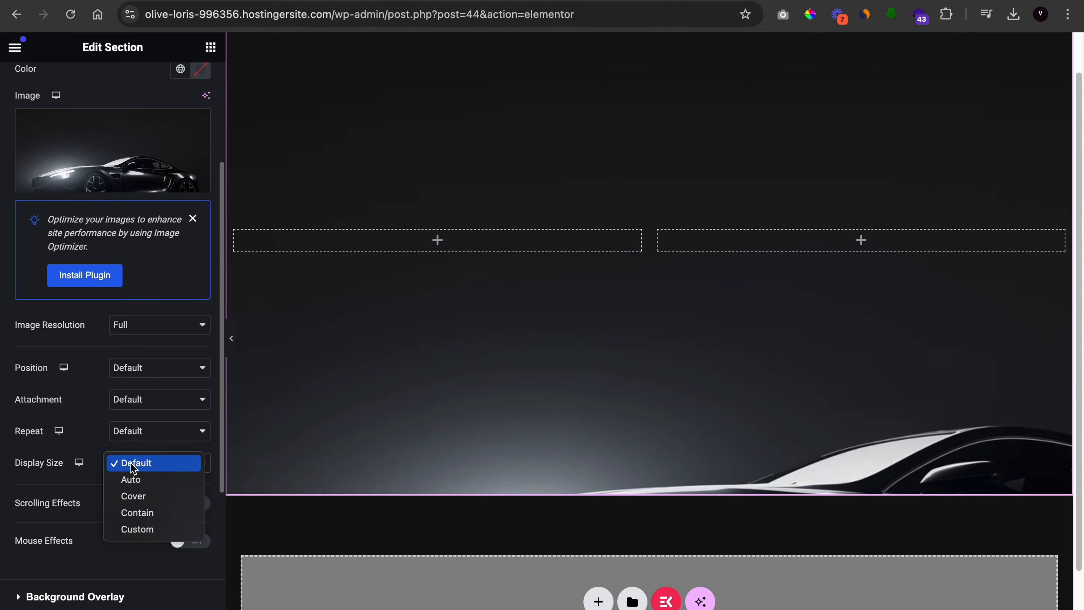
pyautogui.click(129, 501)
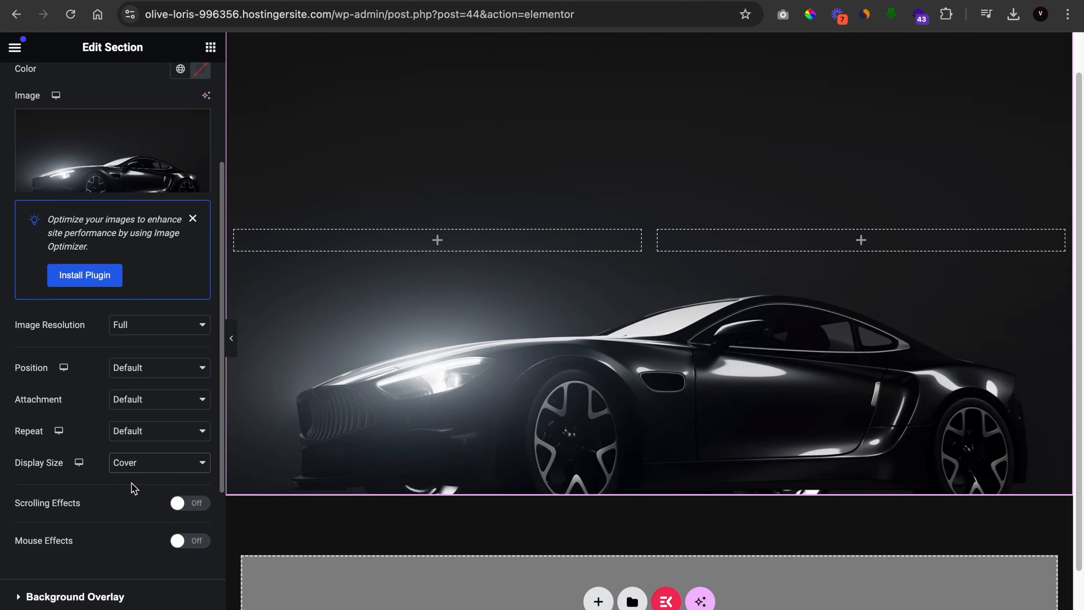
# - Preview the hero section at full width, then set its background image position to Custom
pyautogui.click(232, 349)
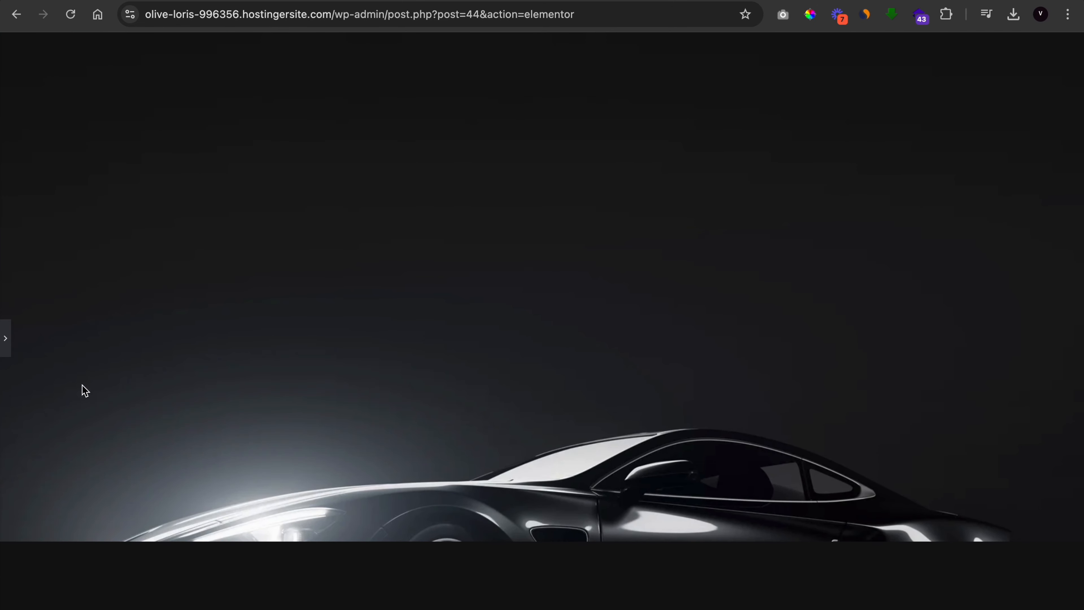
pyautogui.click(5, 348)
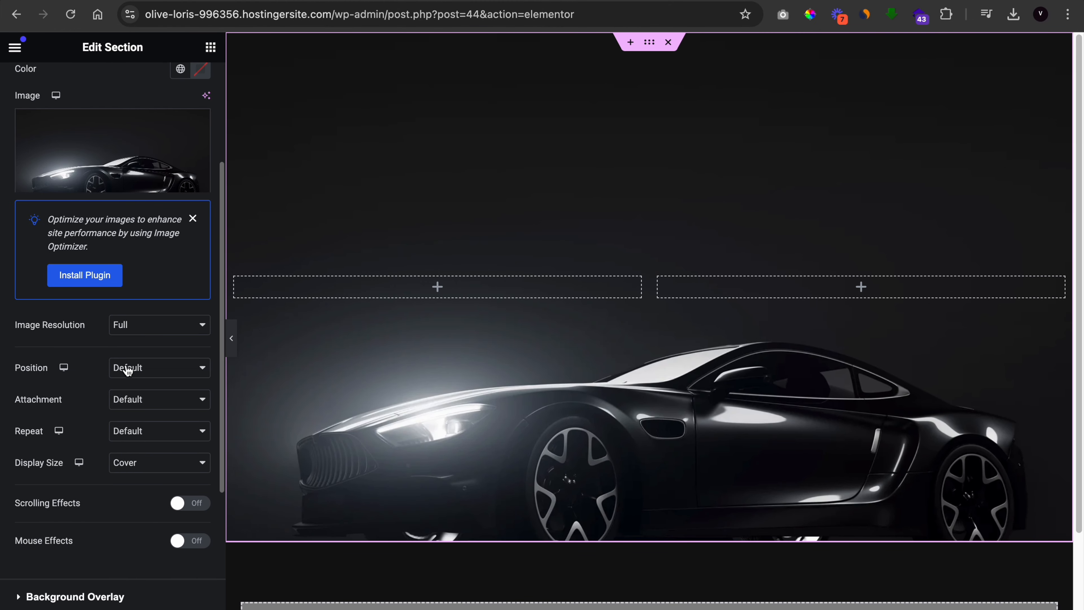
pyautogui.click(128, 369)
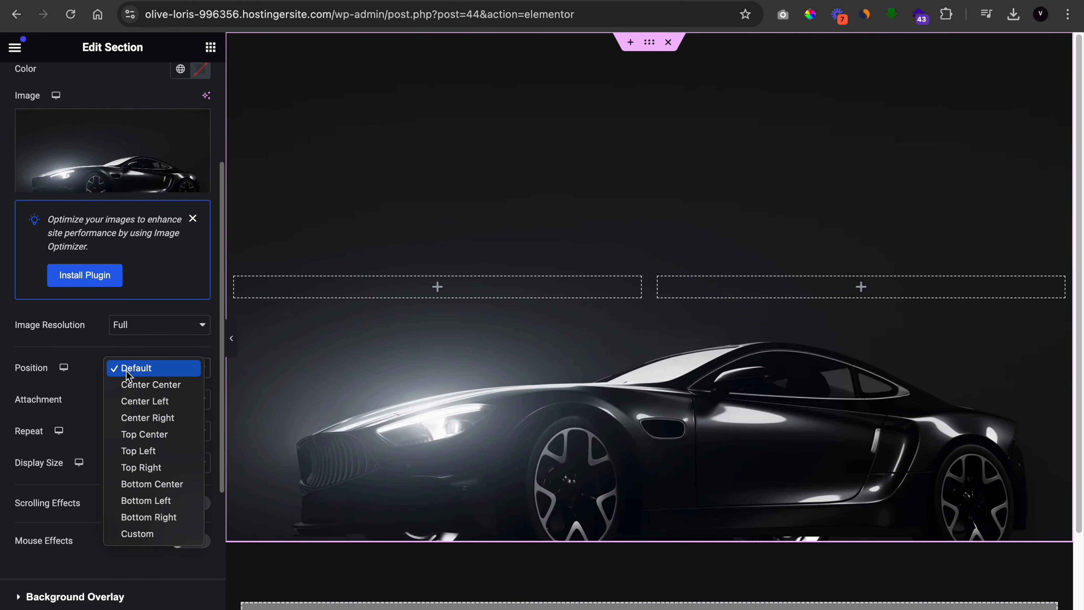
pyautogui.click(148, 539)
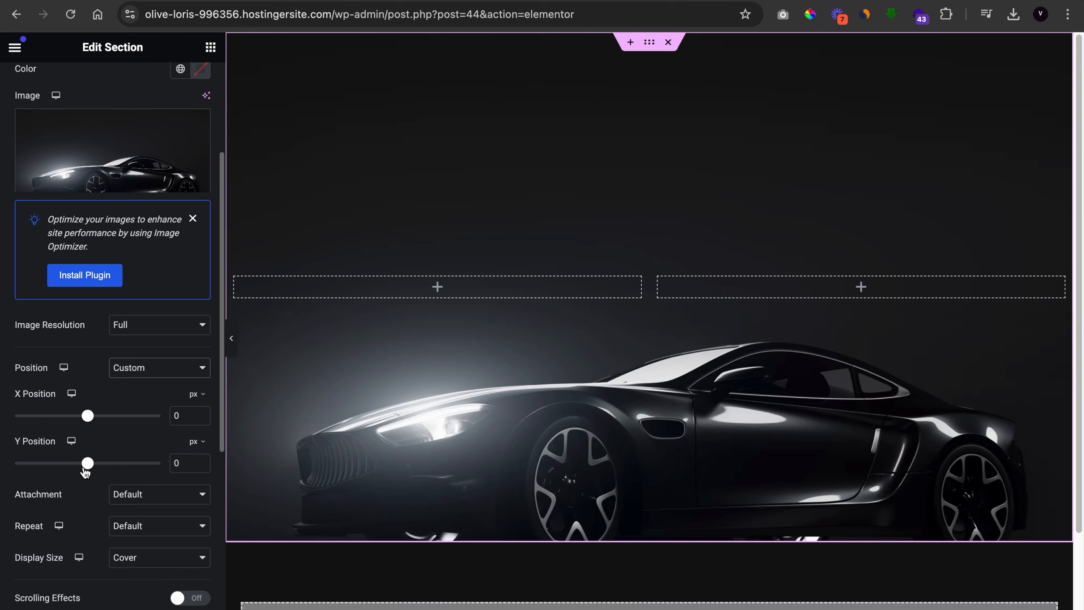
# - Shift the background image up to a Y position of -232 px, checking the car's framing in the full-width preview
pyautogui.moveTo(88, 470); pyautogui.dragTo(72, 471)
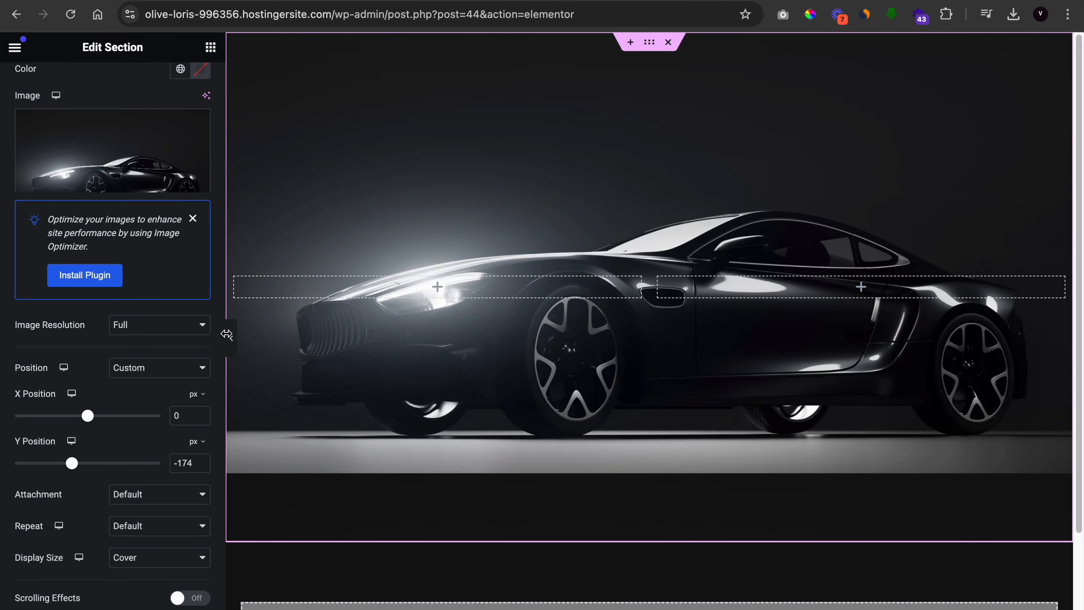
pyautogui.click(235, 340)
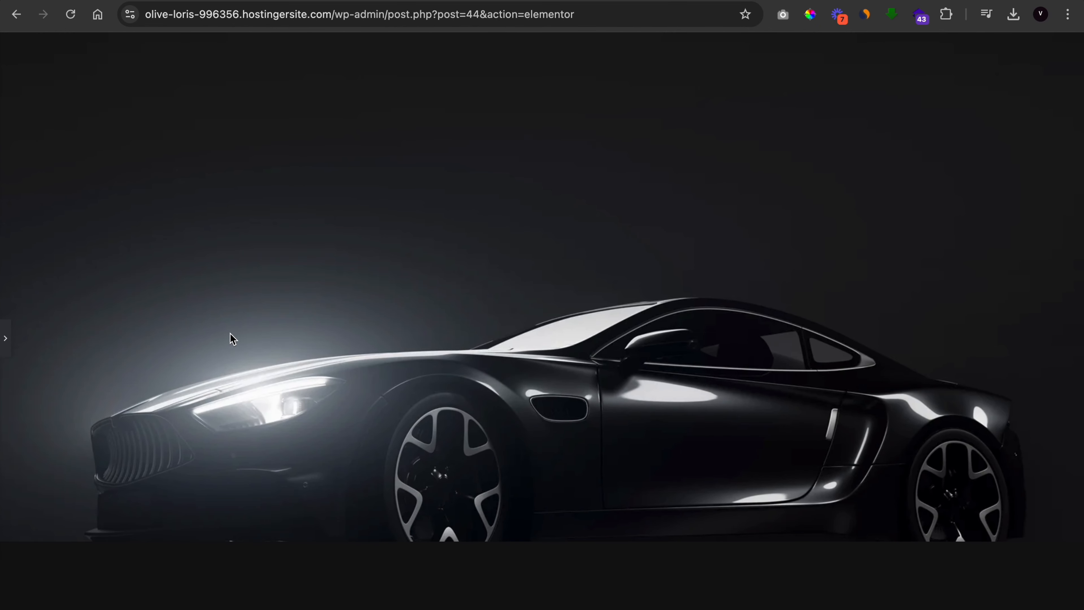
pyautogui.click(3, 339)
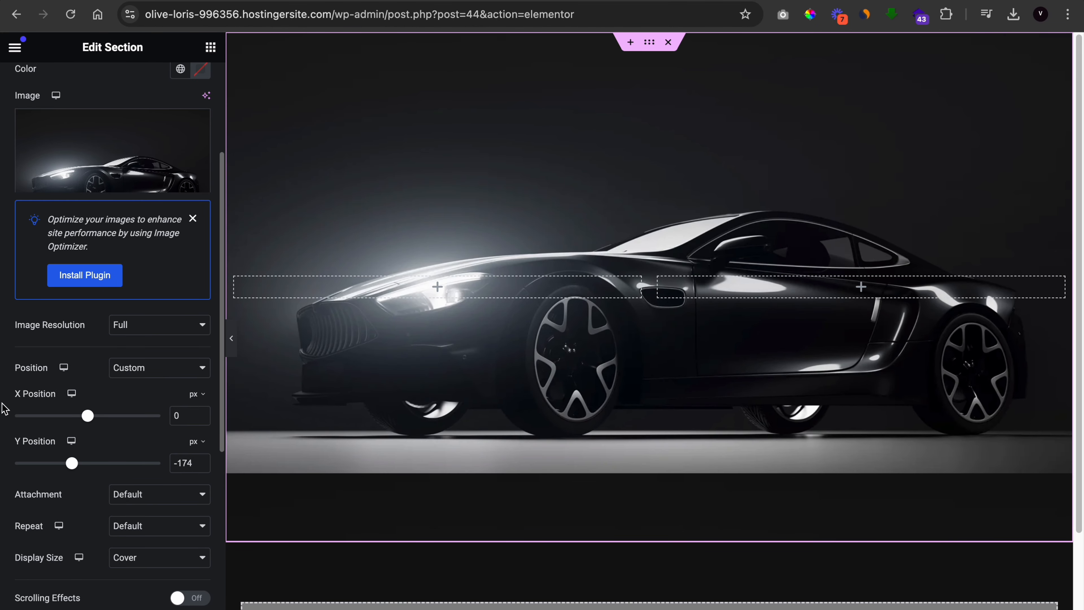
pyautogui.moveTo(70, 465); pyautogui.dragTo(67, 464)
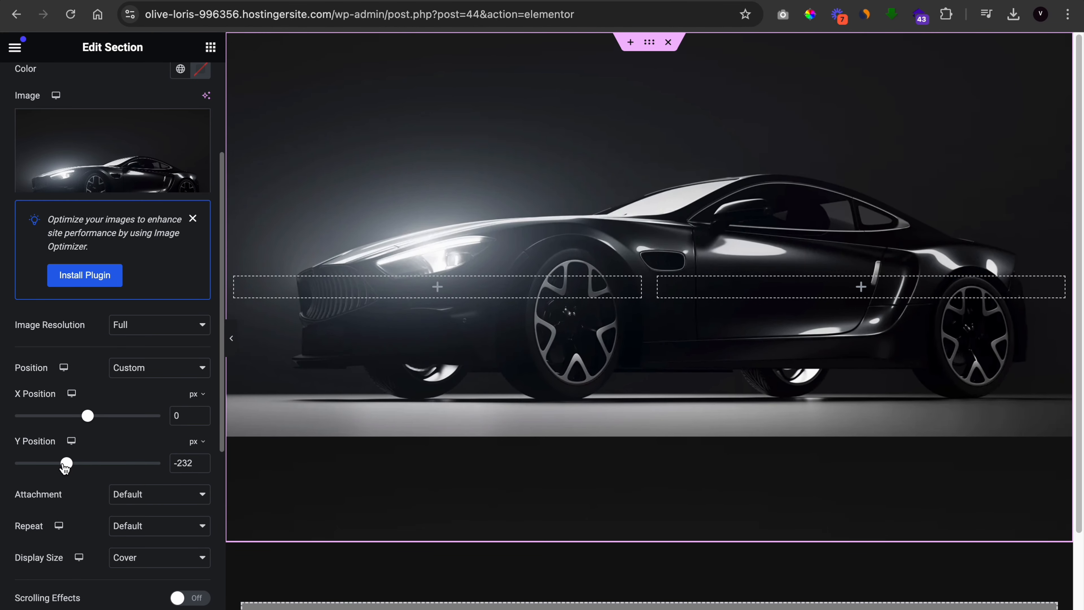
pyautogui.click(234, 355)
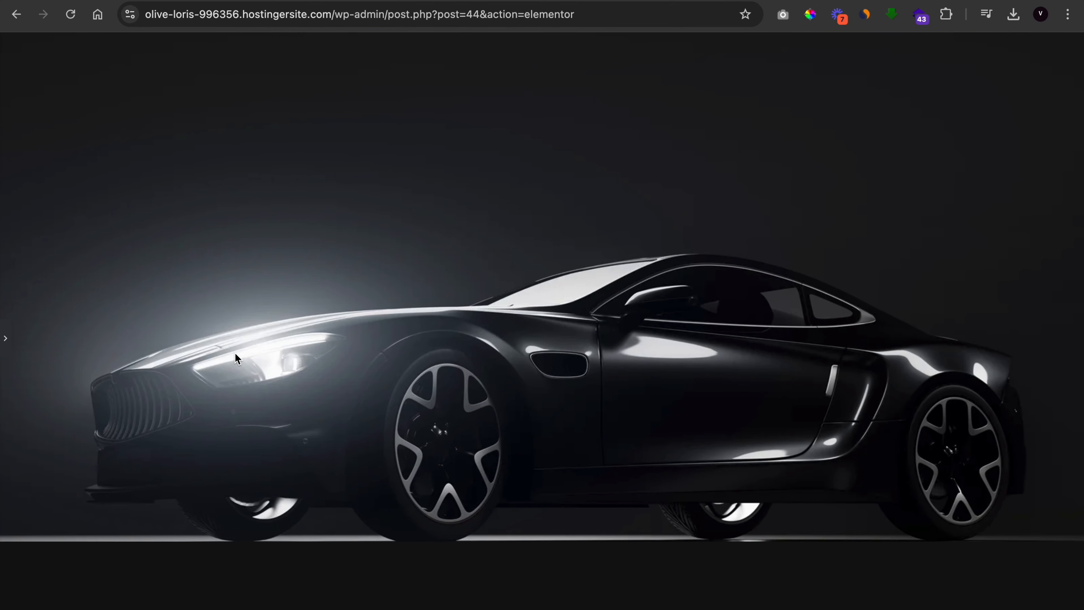